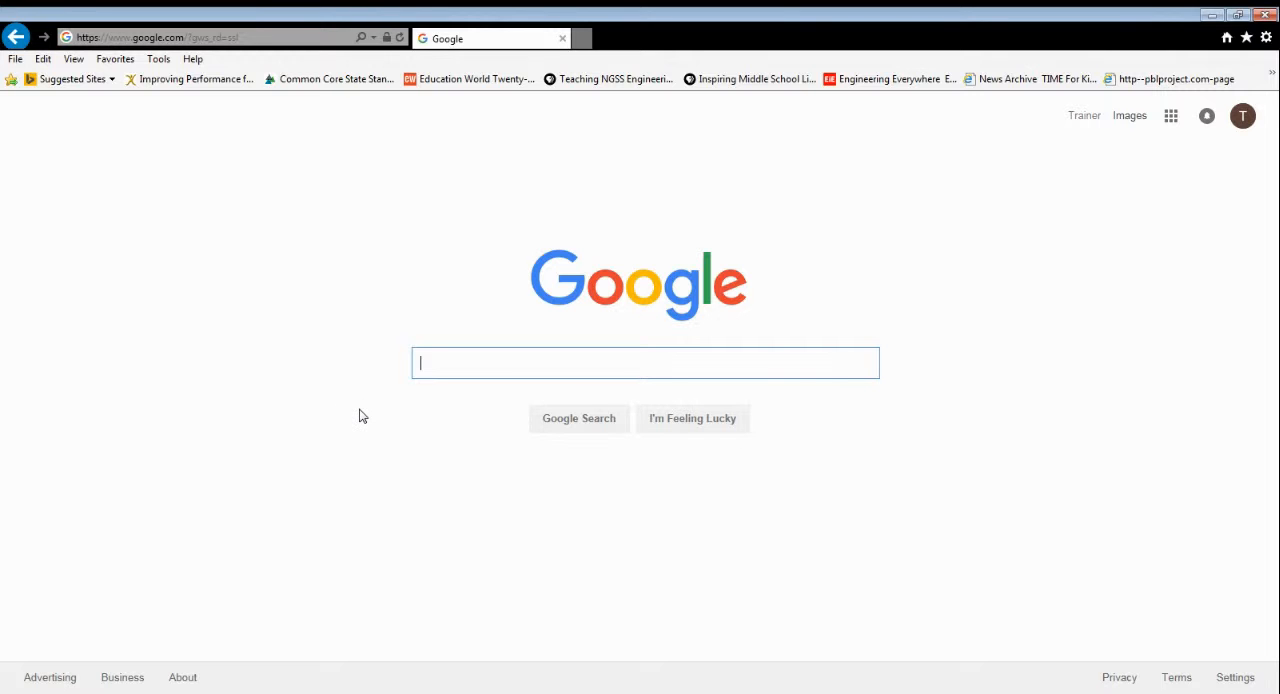
Check which account is signed in to Google and go to classroom.google.com
{"action": "left_click", "coordinate": [1243, 117]}
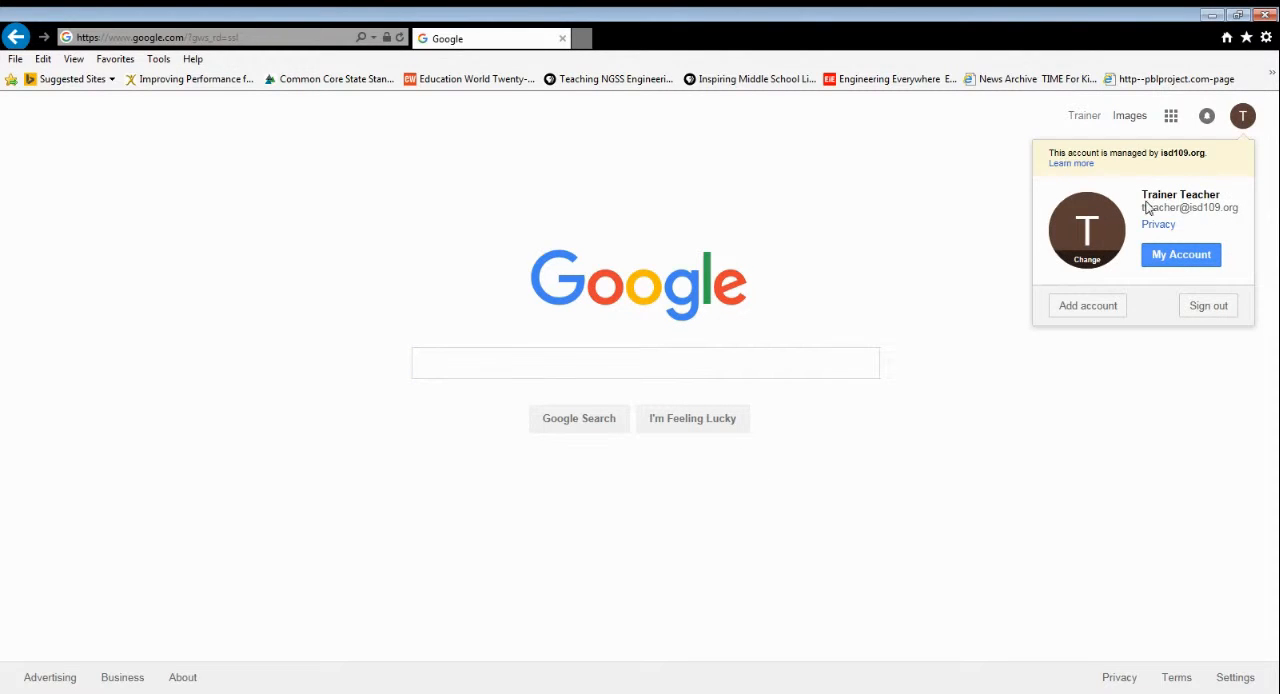
{"action": "left_click", "coordinate": [1035, 428]}
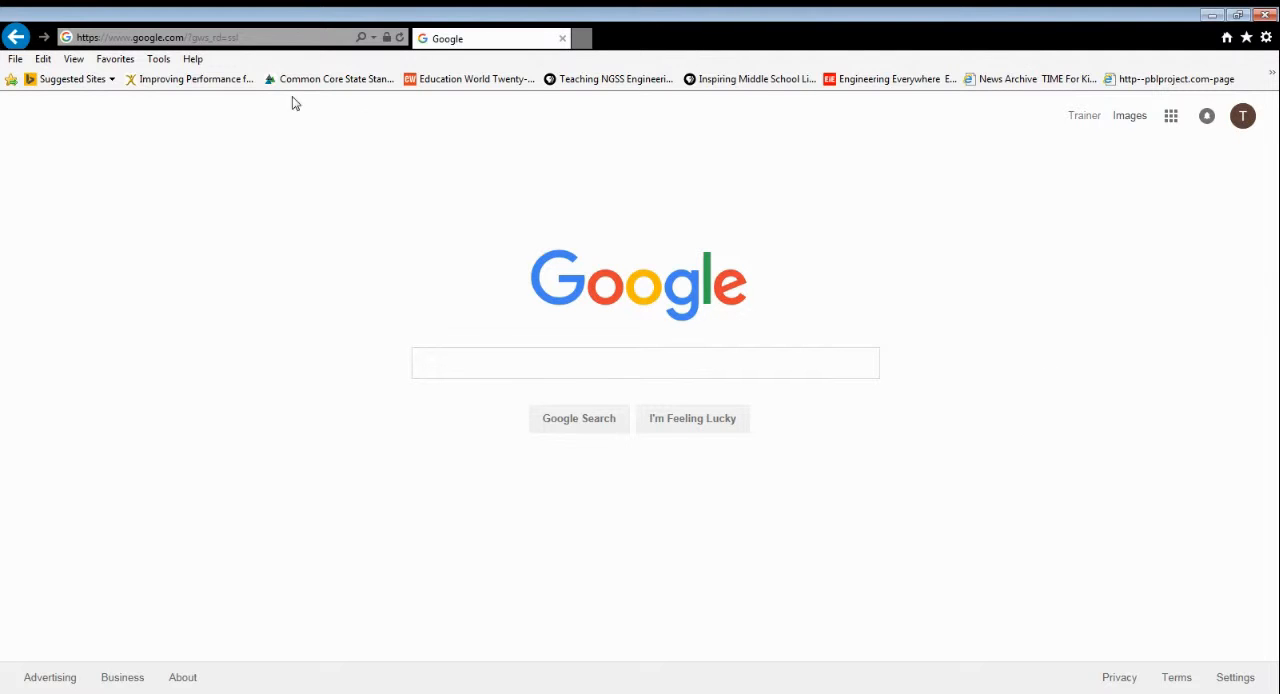
{"action": "left_click", "coordinate": [229, 38]}
{"action": "type", "text": "classroom.google.com/"}
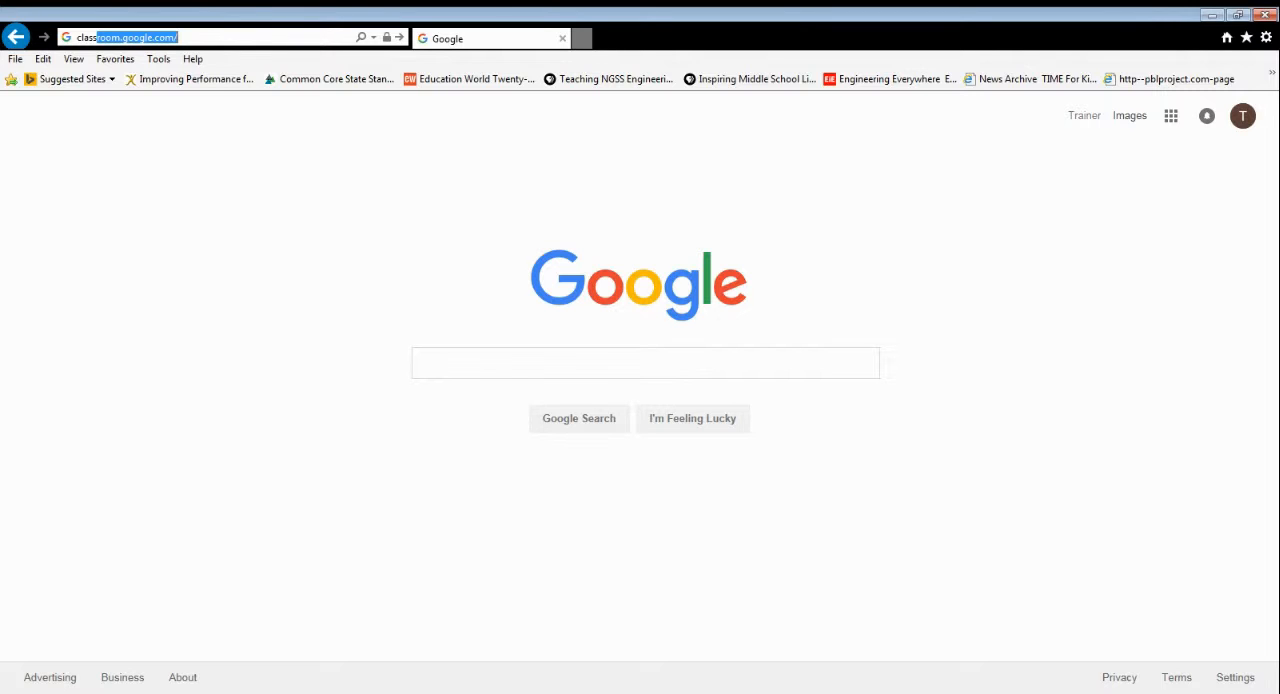
{"action": "key", "text": "Return"}
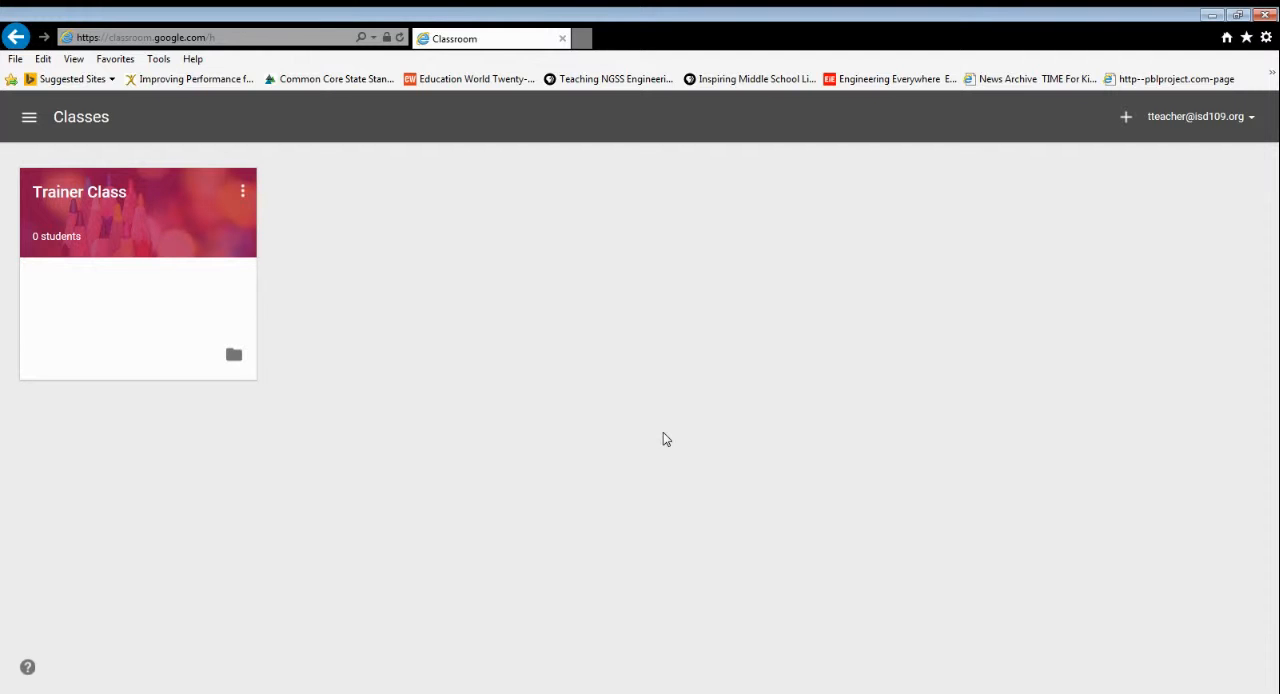
Review the options for joining or creating a class and the Trainer Class card's rename and archive options
{"action": "left_click", "coordinate": [1126, 119]}
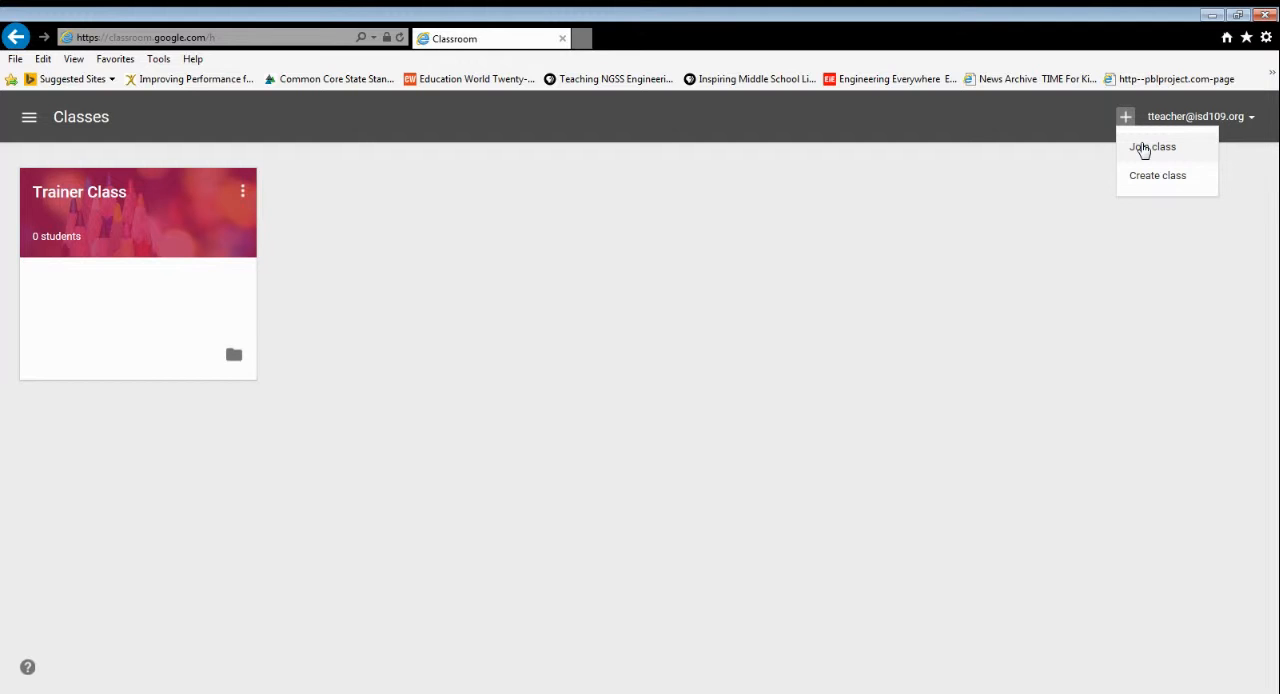
{"action": "left_click", "coordinate": [880, 317]}
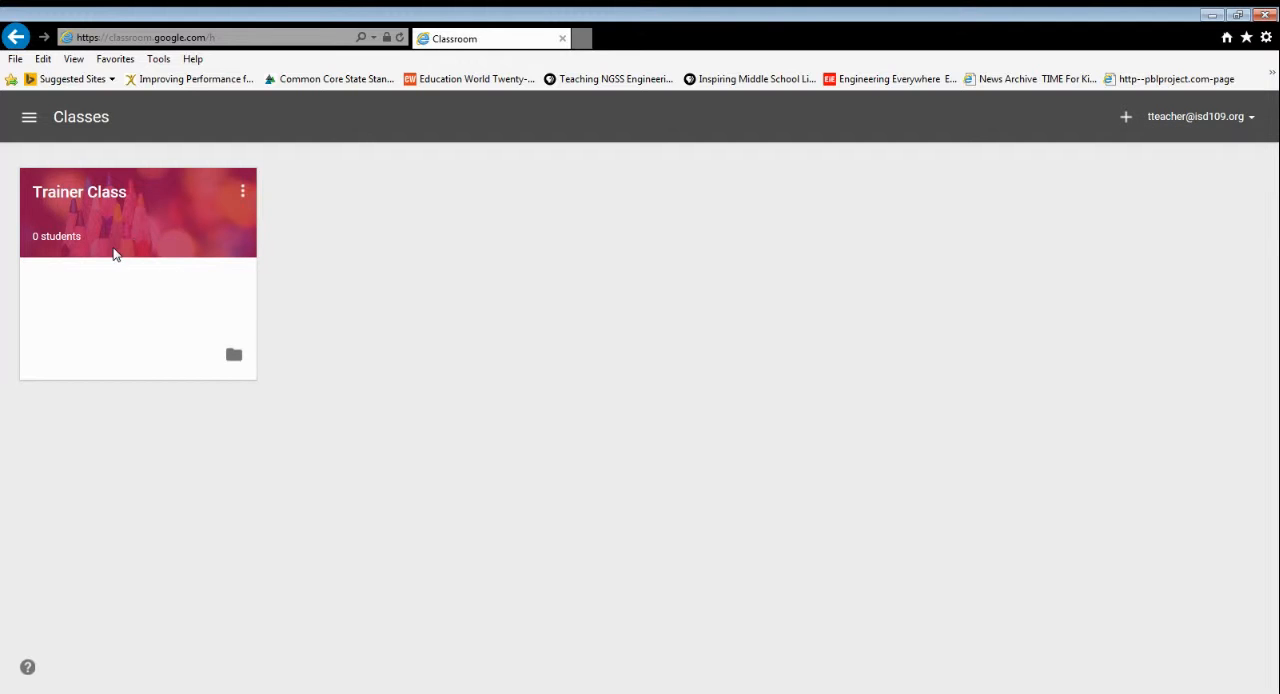
{"action": "left_click", "coordinate": [243, 196]}
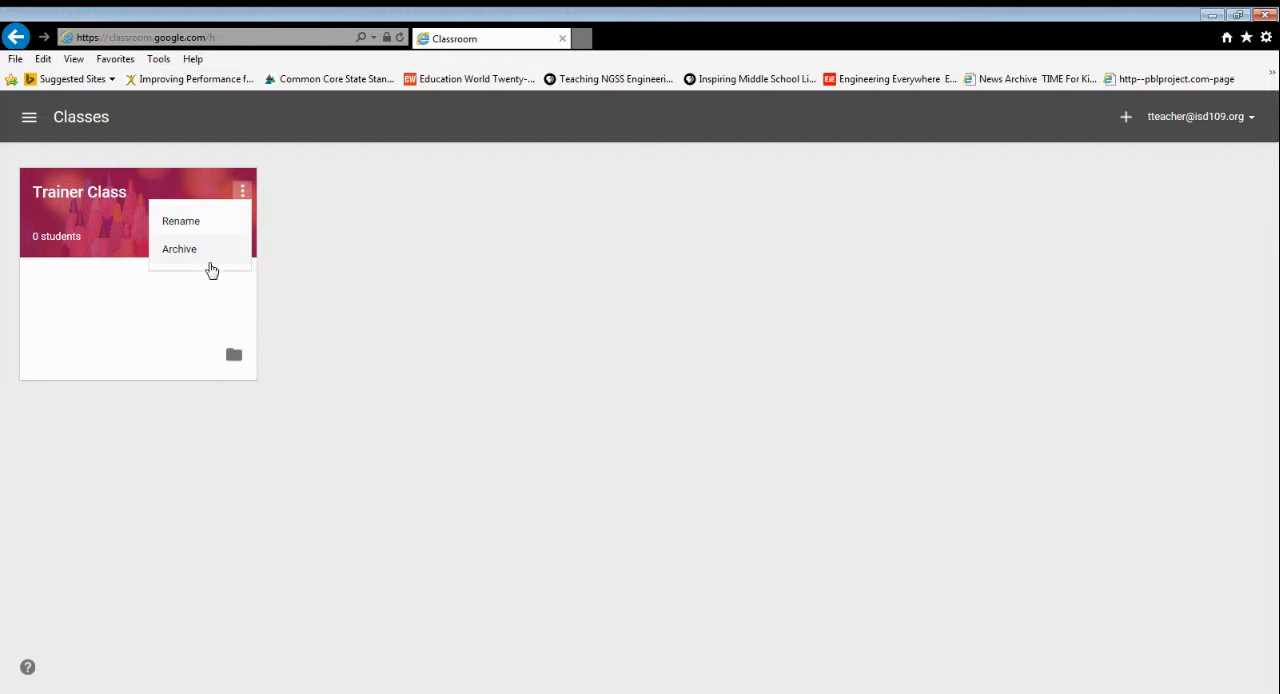
{"action": "left_click", "coordinate": [430, 345]}
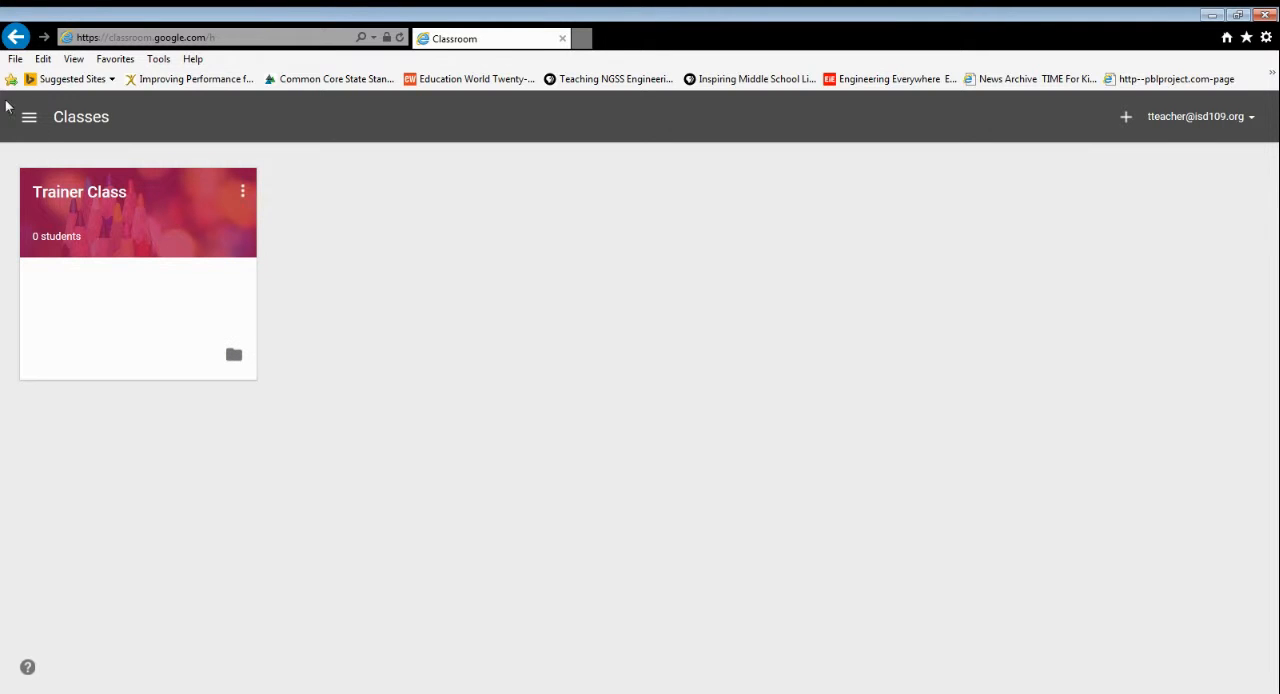
Open Trainer Class and look over its stream page down to the class code
{"action": "left_click", "coordinate": [95, 192]}
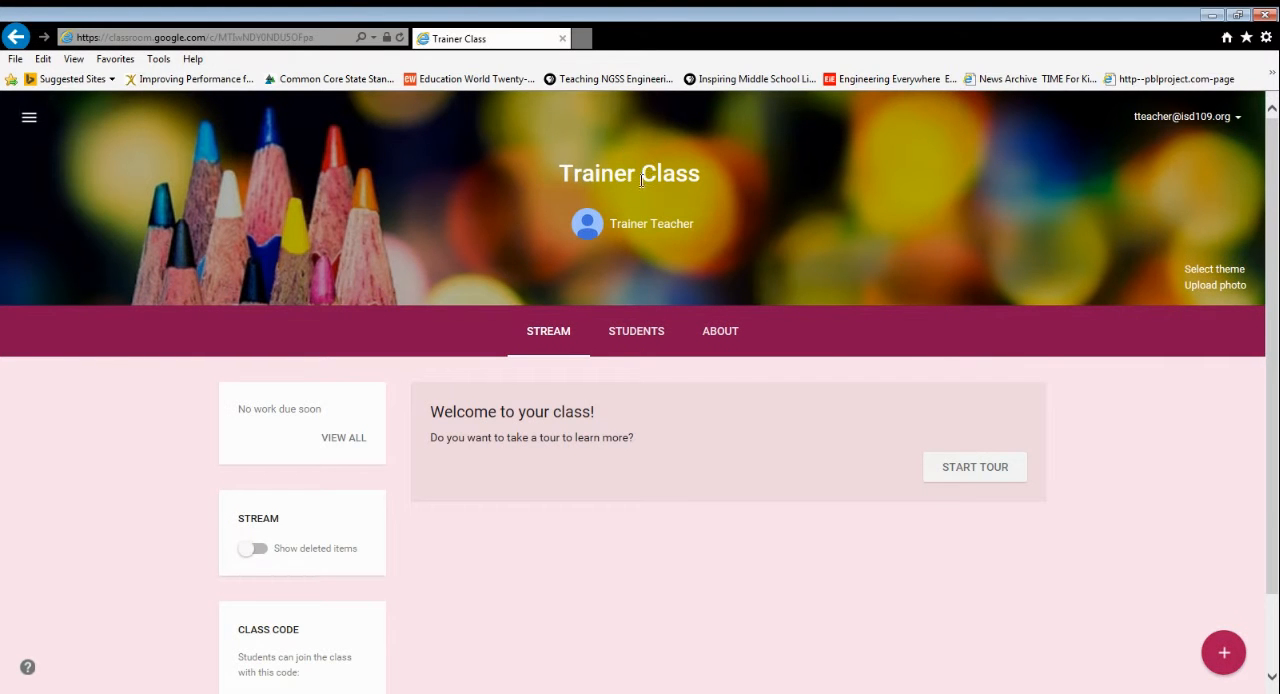
{"action": "scroll", "coordinate": [688, 329], "scroll_direction": "down", "scroll_amount": 1}
{"action": "scroll", "coordinate": [700, 350], "scroll_direction": "up", "scroll_amount": 1}
{"action": "scroll", "coordinate": [720, 270], "scroll_direction": "down", "scroll_amount": 1}
{"action": "scroll", "coordinate": [745, 315], "scroll_direction": "up", "scroll_amount": 1}
{"action": "mouse_move", "coordinate": [1230, 658]}
{"action": "scroll", "coordinate": [387, 400], "scroll_direction": "down", "scroll_amount": 1}
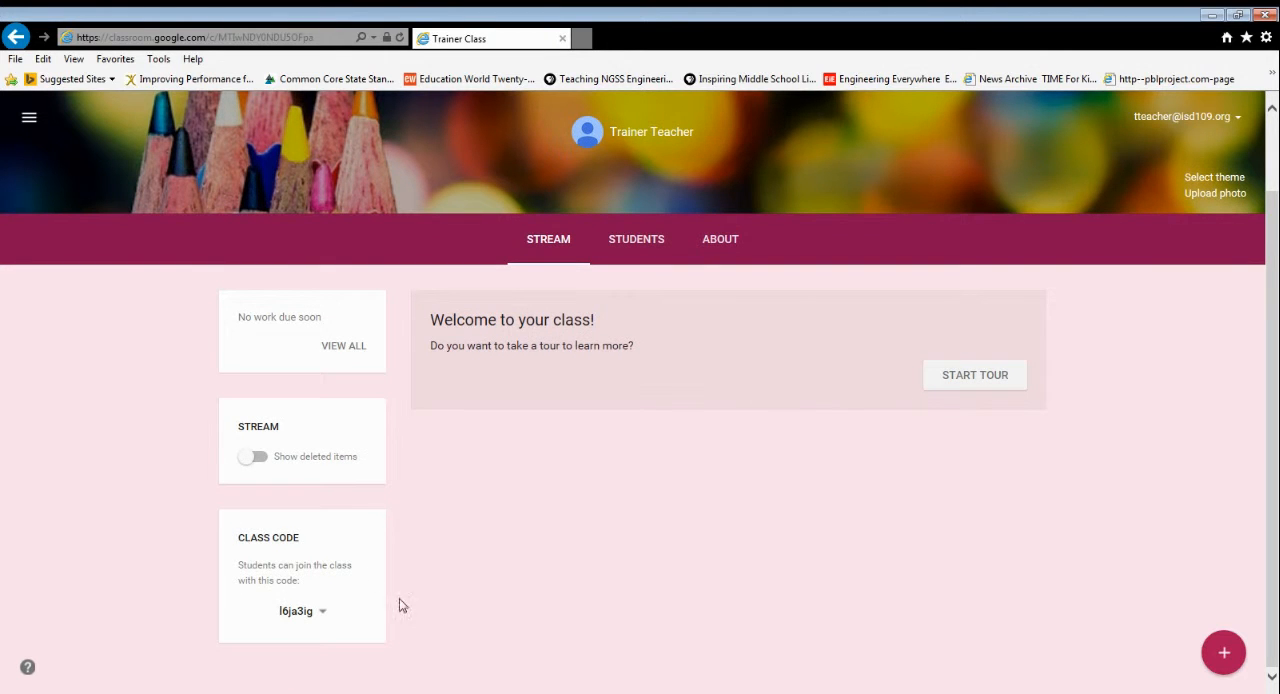
View the reset and disable options for the class code without changing it
{"action": "left_click", "coordinate": [324, 613]}
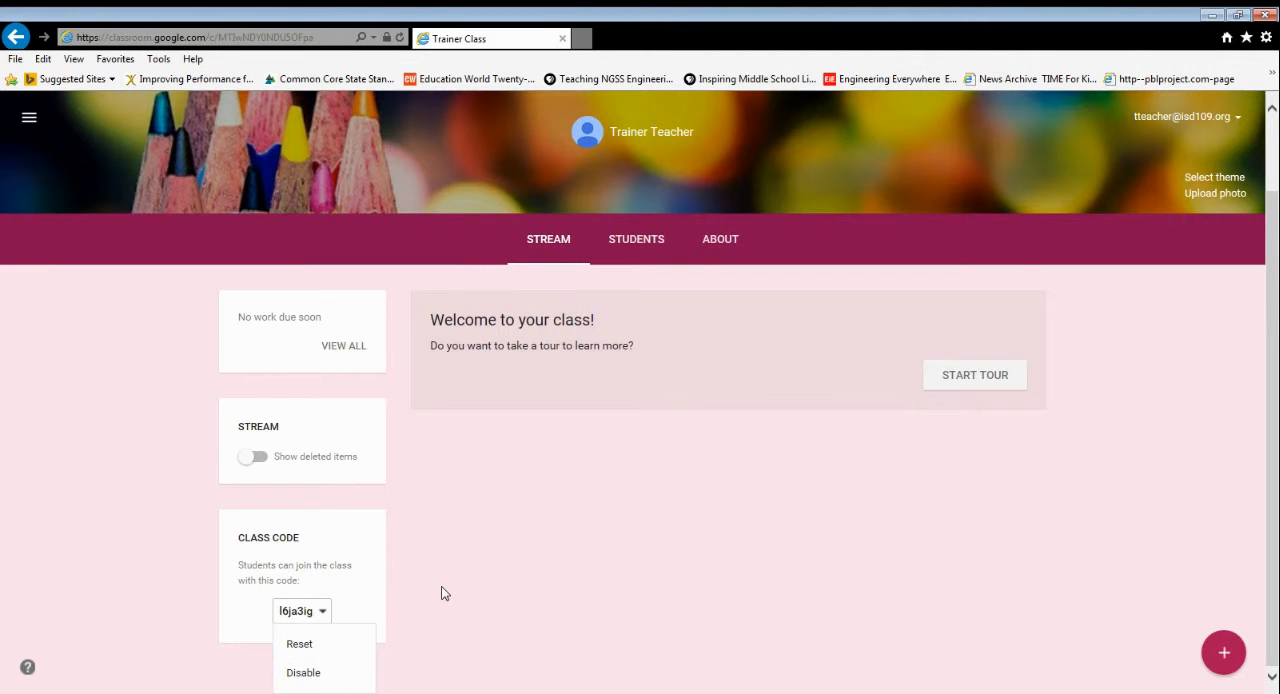
{"action": "left_click", "coordinate": [491, 581]}
{"action": "scroll", "coordinate": [755, 505], "scroll_direction": "up", "scroll_amount": 1}
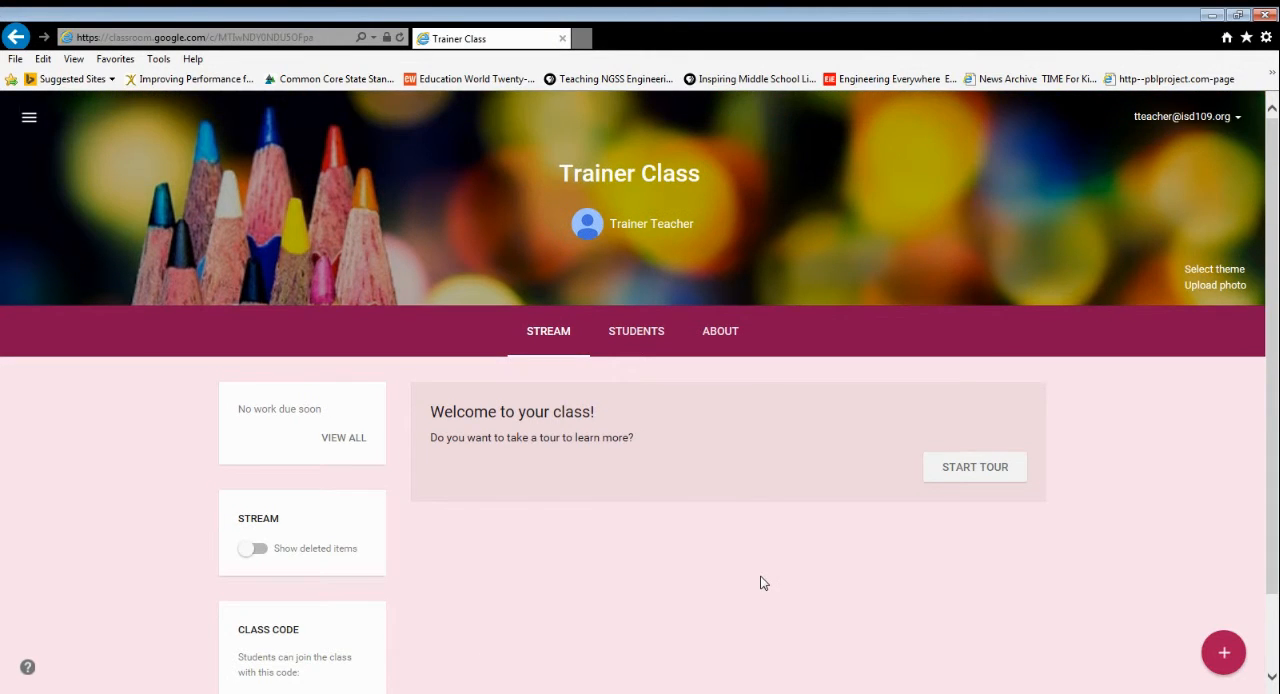
Browse the class theme gallery and leave it without choosing a theme
{"action": "left_click", "coordinate": [1206, 277]}
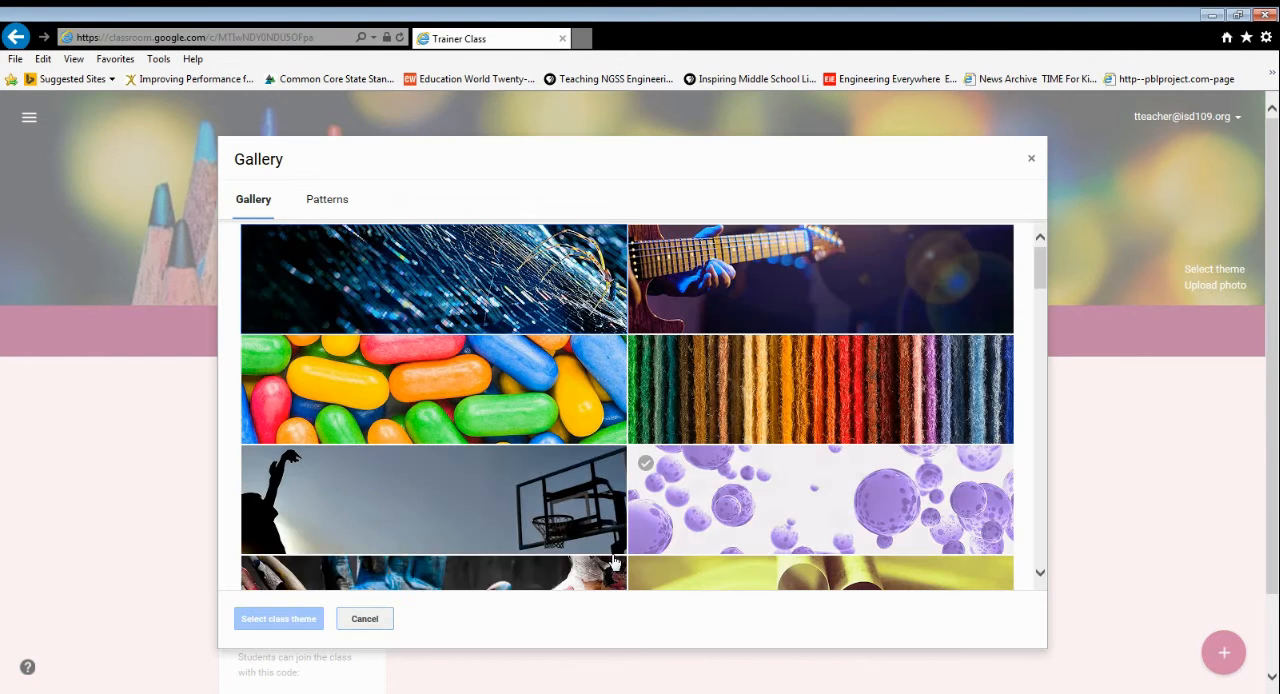
{"action": "scroll", "coordinate": [432, 506], "scroll_direction": "down", "scroll_amount": 5}
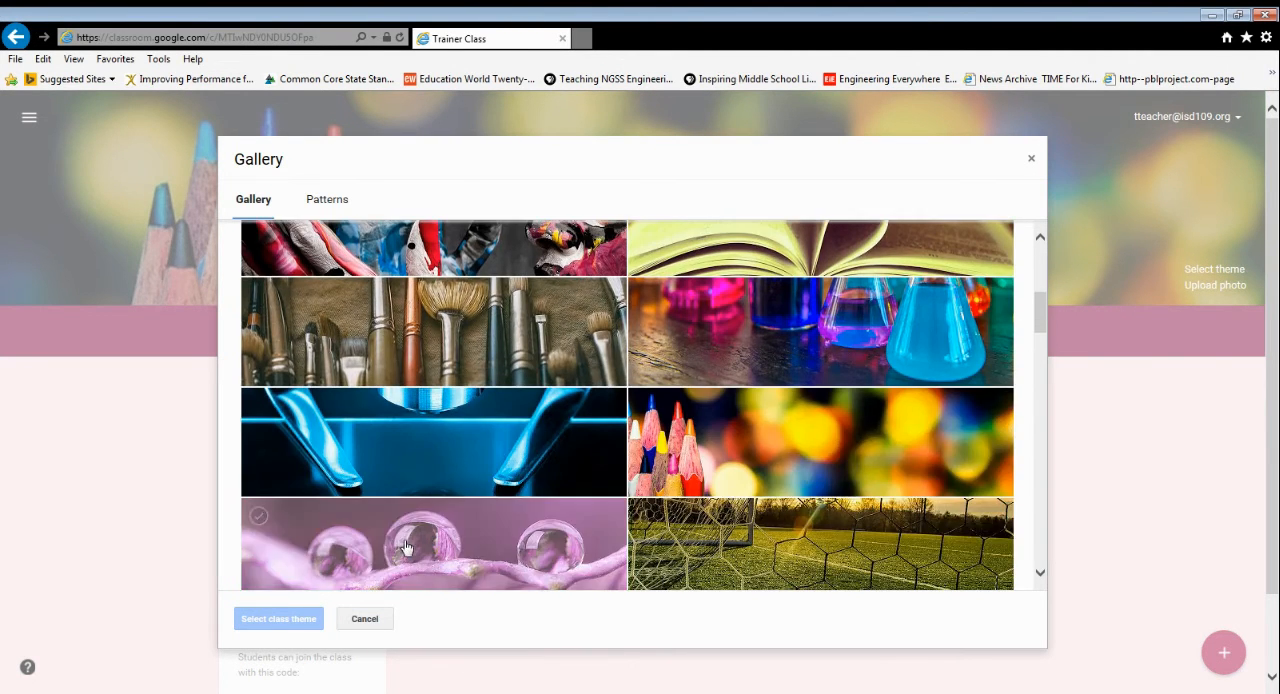
{"action": "left_click", "coordinate": [378, 620]}
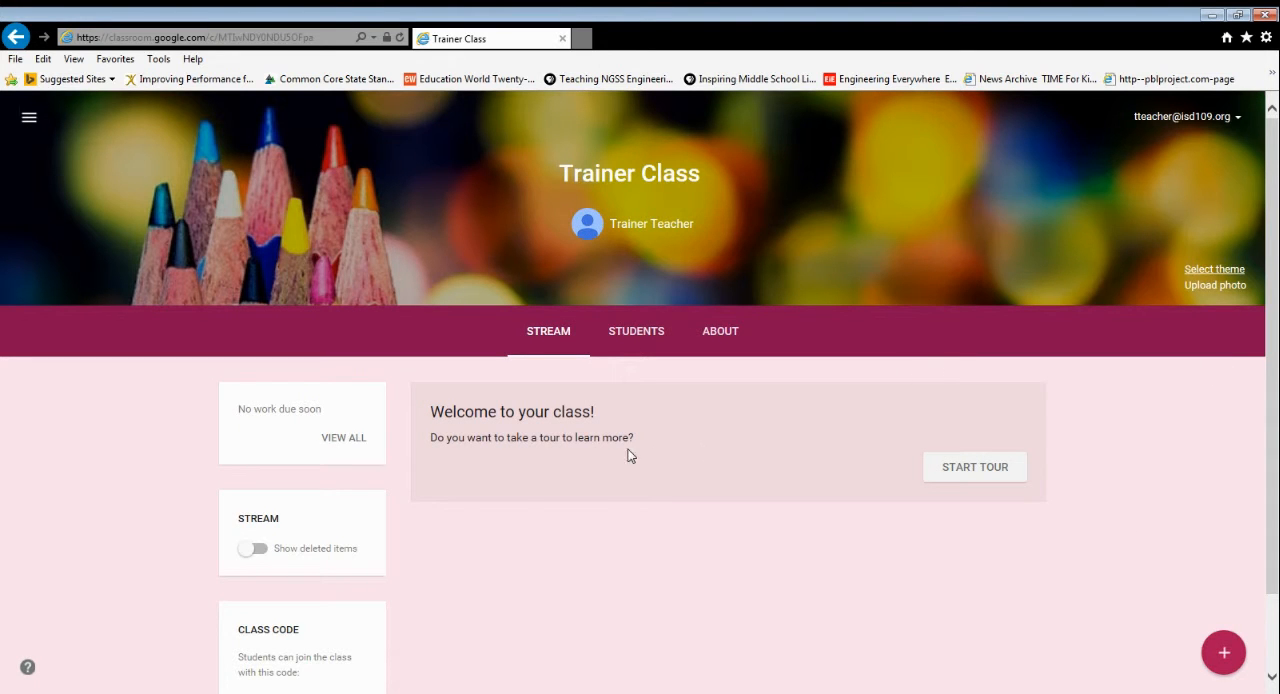
Review the student invitation dialog and the student posting and commenting permissions on the class's Students page
{"action": "left_click", "coordinate": [648, 349]}
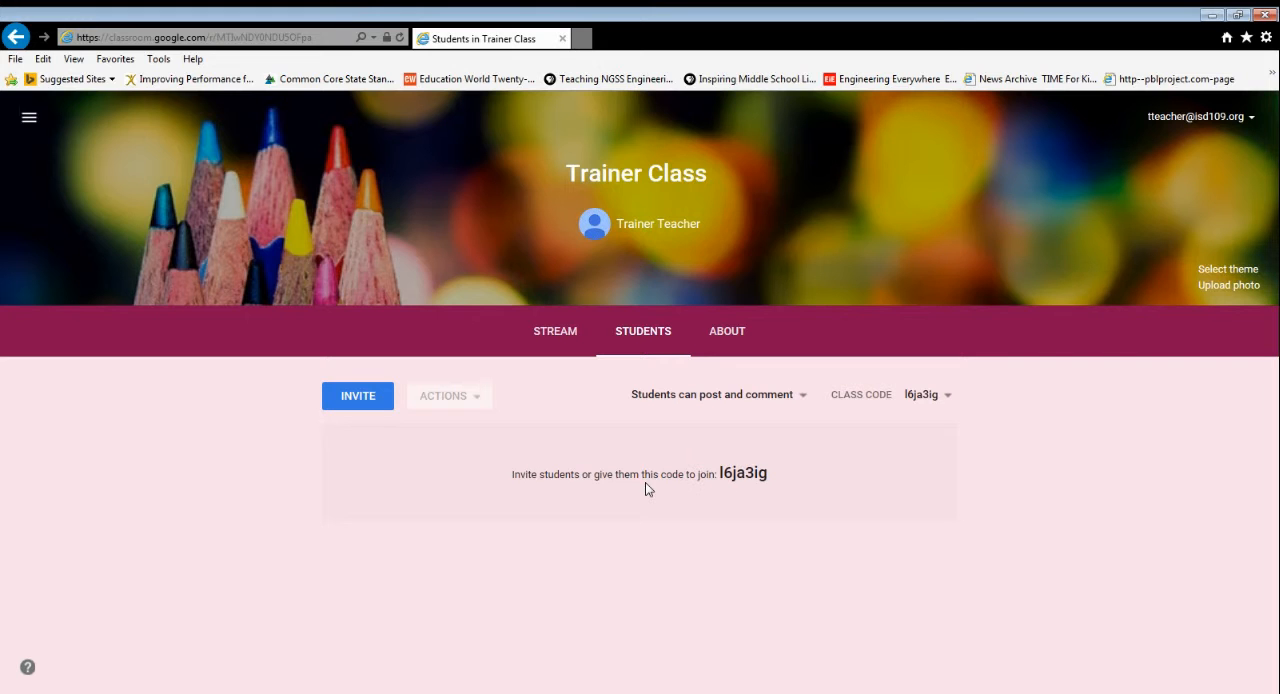
{"action": "left_click", "coordinate": [361, 404]}
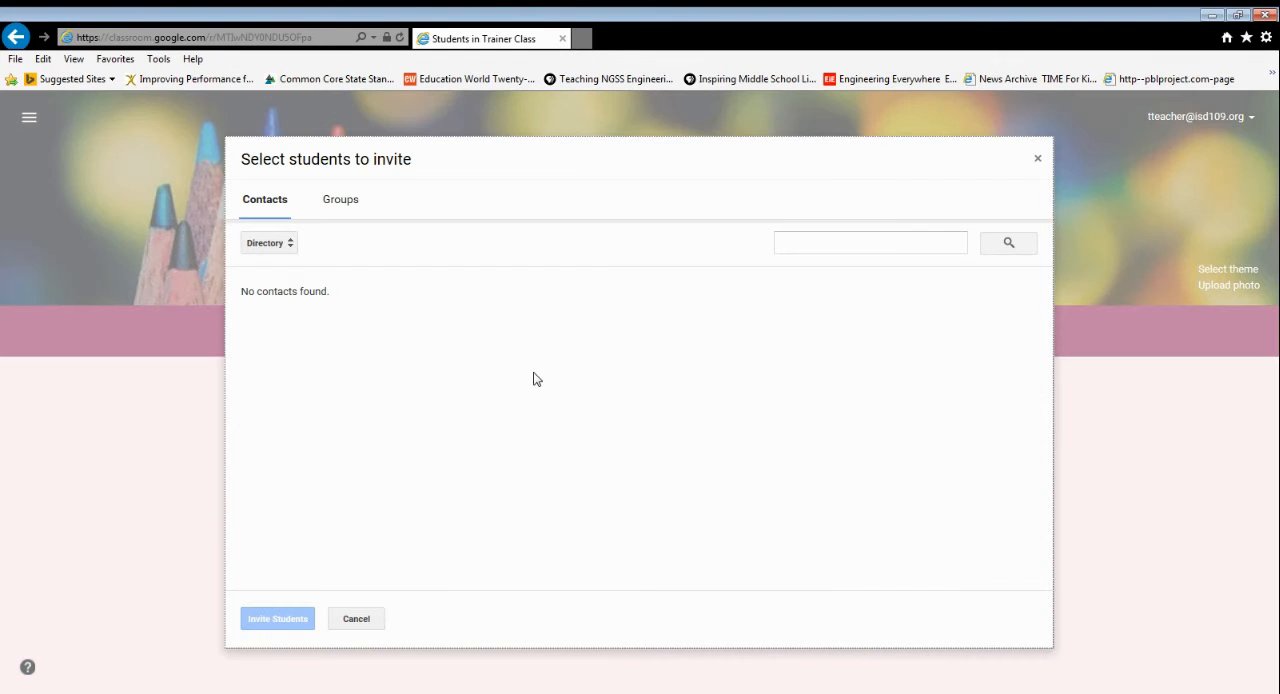
{"action": "left_click", "coordinate": [356, 619]}
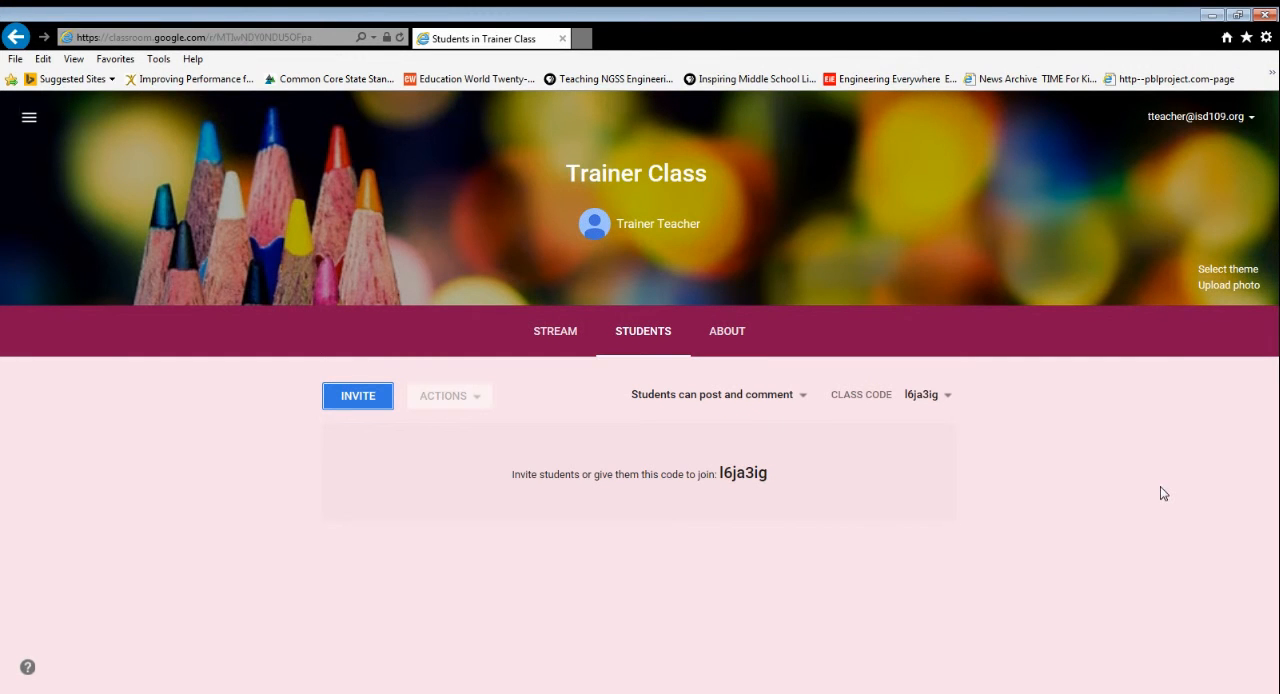
{"action": "left_click", "coordinate": [800, 396]}
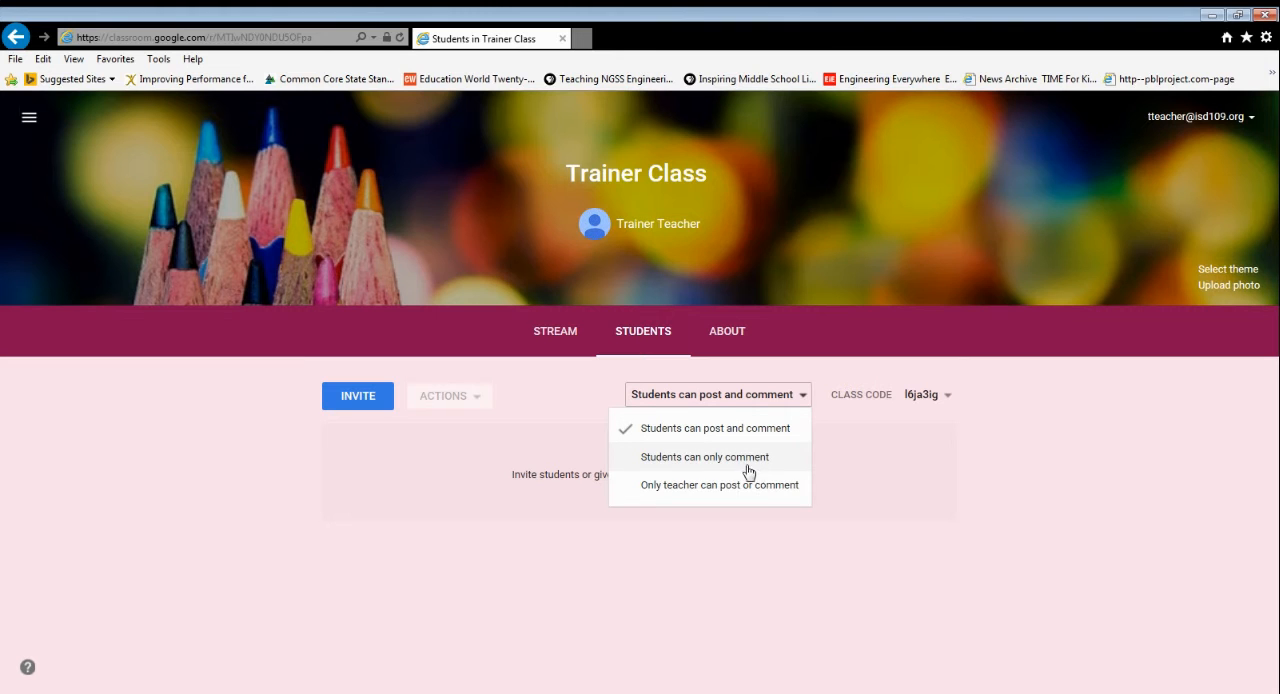
{"action": "left_click", "coordinate": [742, 546]}
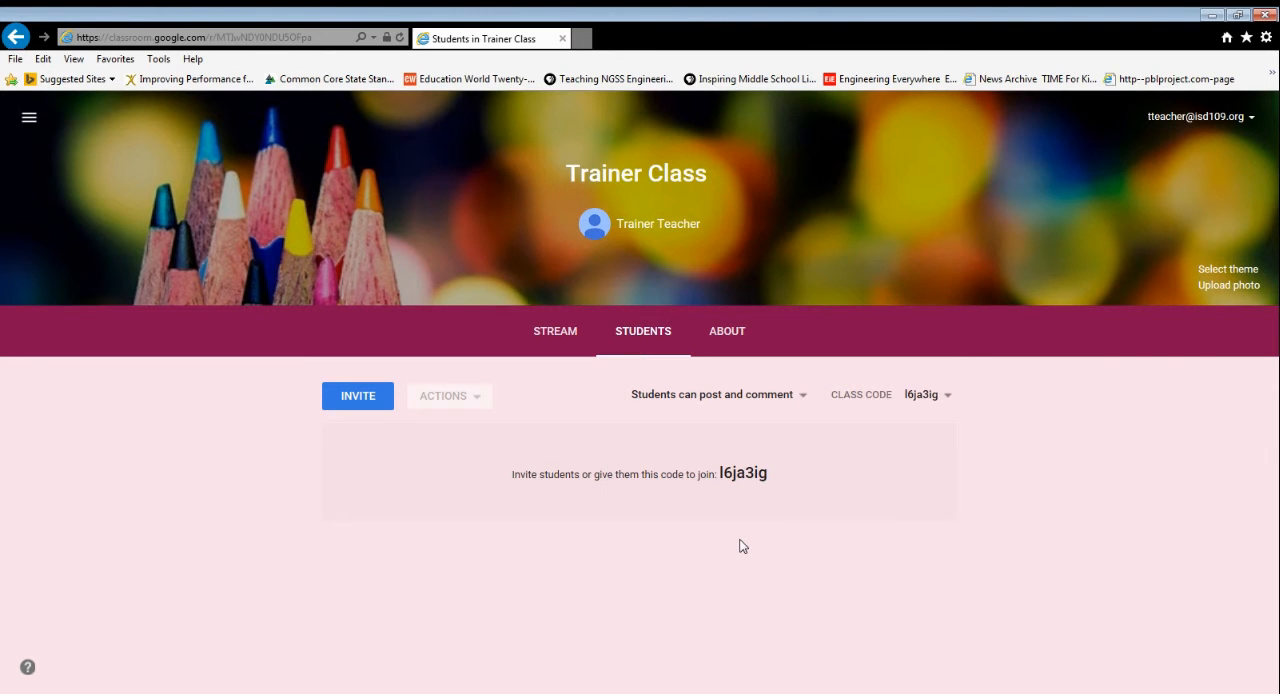
Examine the class's About page, including the teacher invitation option and the title, description and room fields
{"action": "left_click", "coordinate": [735, 330]}
{"action": "scroll", "coordinate": [1100, 414], "scroll_direction": "down", "scroll_amount": 1}
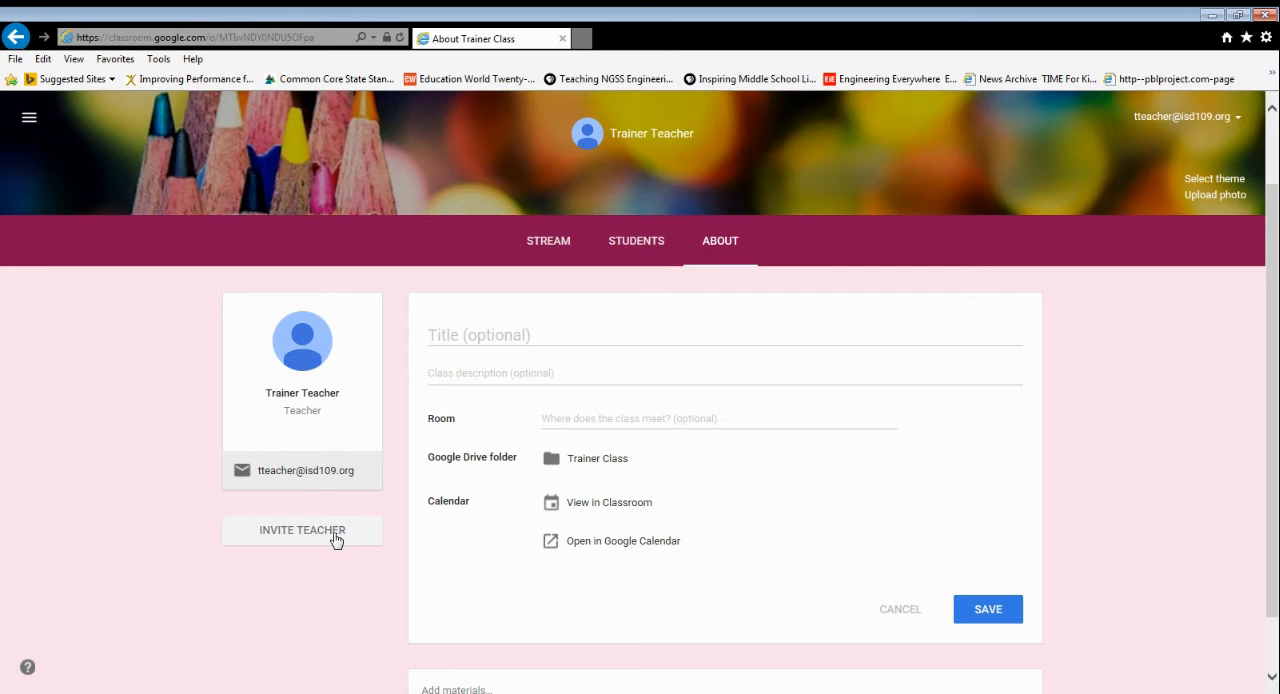
{"action": "scroll", "coordinate": [354, 540], "scroll_direction": "down", "scroll_amount": 1}
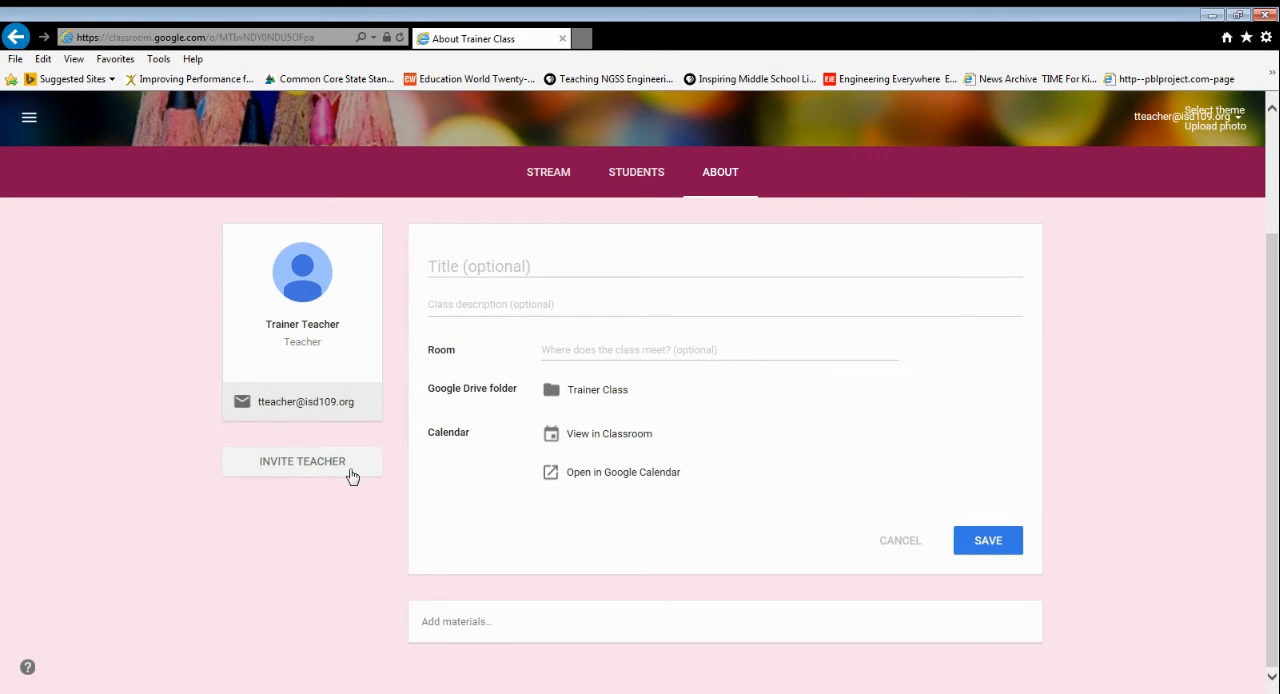
{"action": "scroll", "coordinate": [351, 475], "scroll_direction": "up", "scroll_amount": 1}
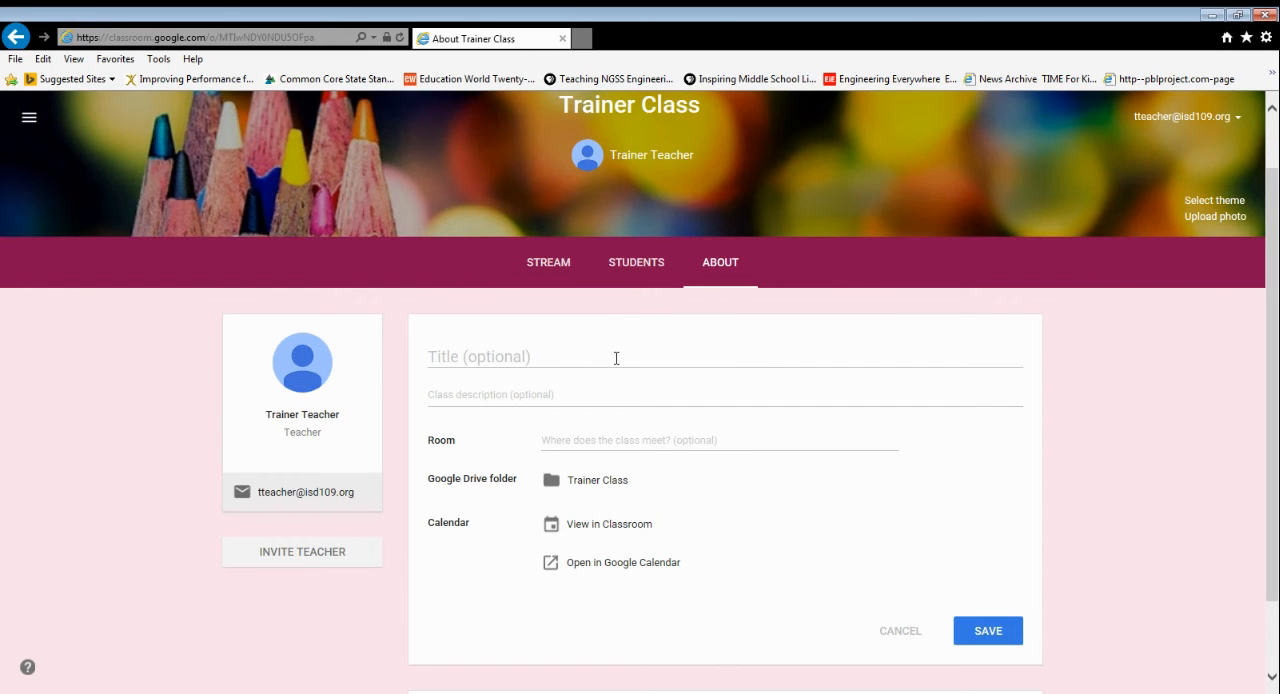
{"action": "left_click", "coordinate": [527, 355]}
{"action": "left_click", "coordinate": [548, 398]}
{"action": "left_click", "coordinate": [700, 440]}
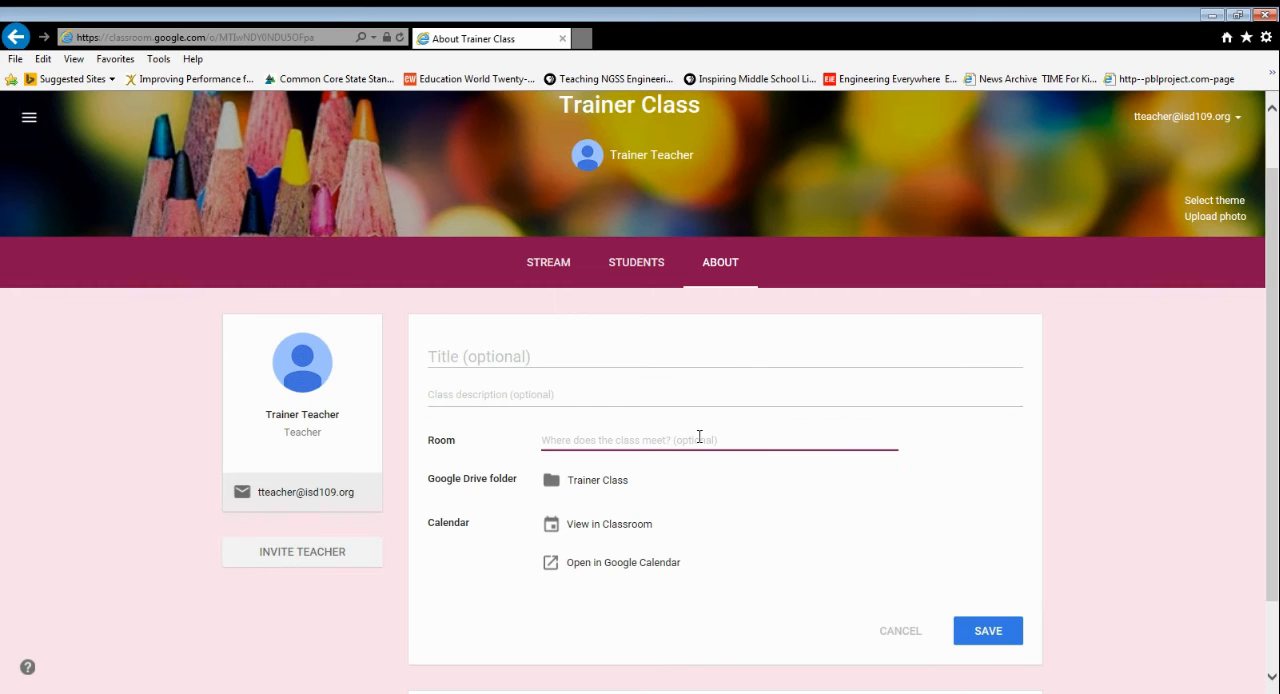
{"action": "scroll", "coordinate": [723, 437], "scroll_direction": "down", "scroll_amount": 1}
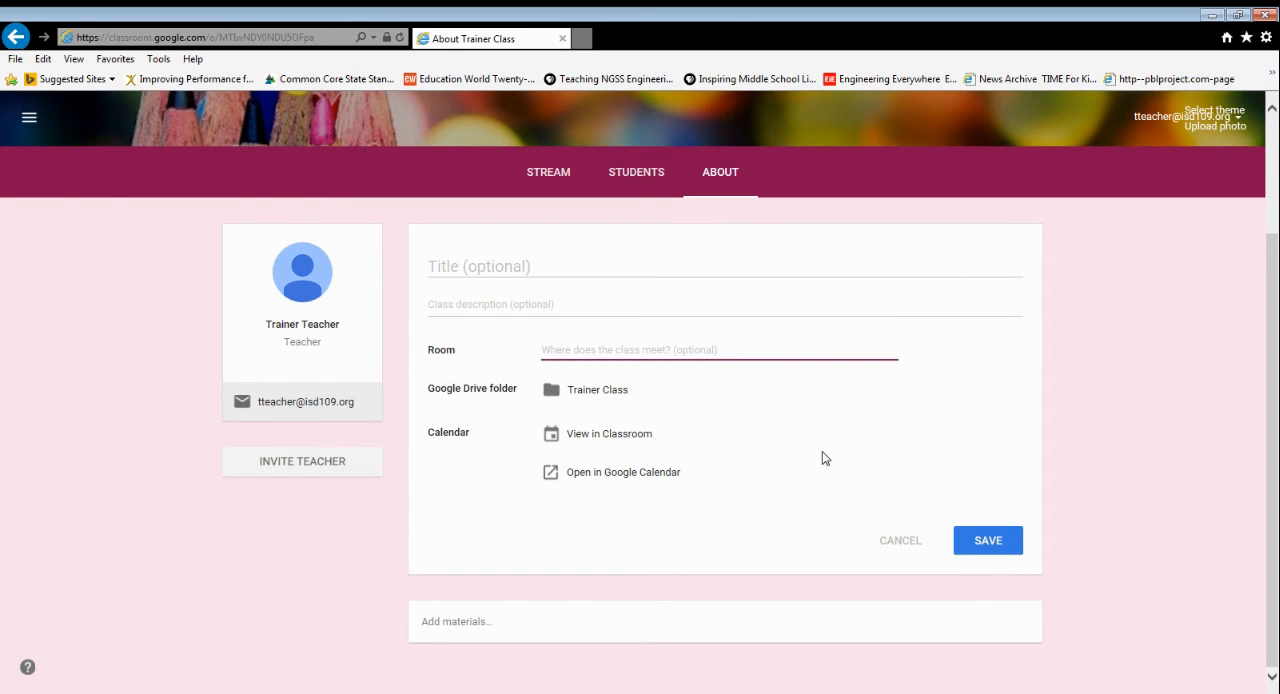
Open the add-materials form on the About page and review its title field and attachment options
{"action": "left_click", "coordinate": [469, 623]}
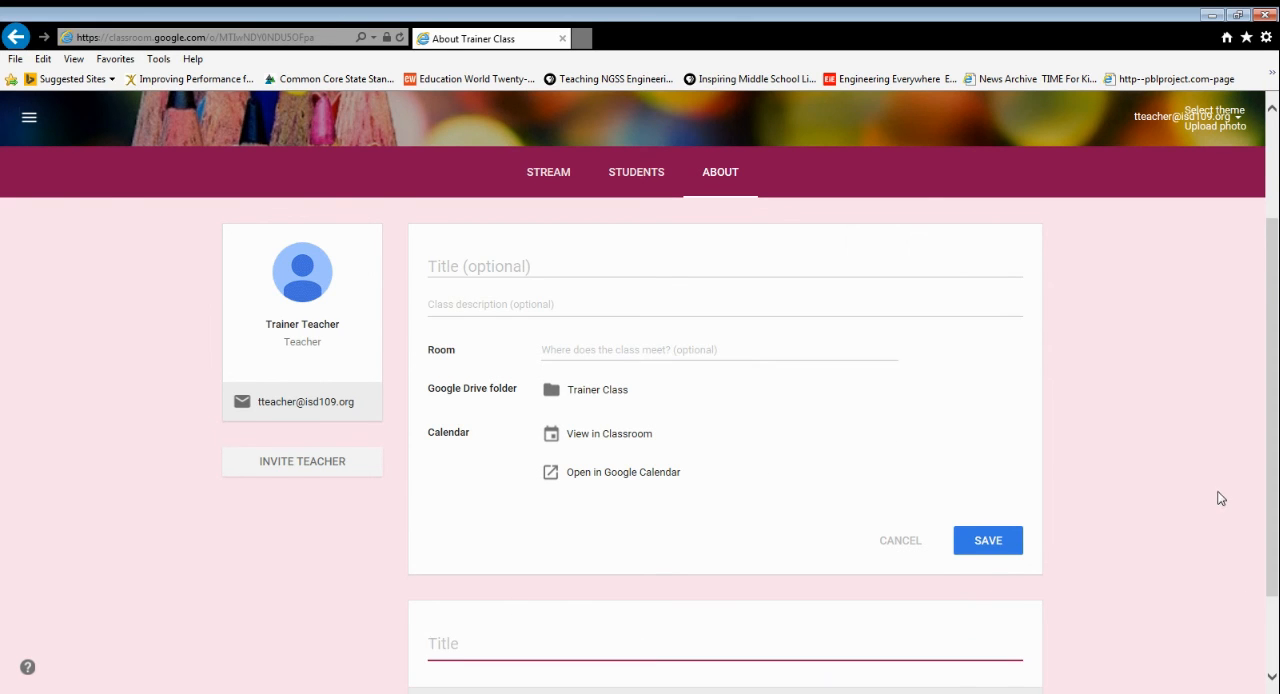
{"action": "scroll", "coordinate": [1218, 533], "scroll_direction": "down", "scroll_amount": 2}
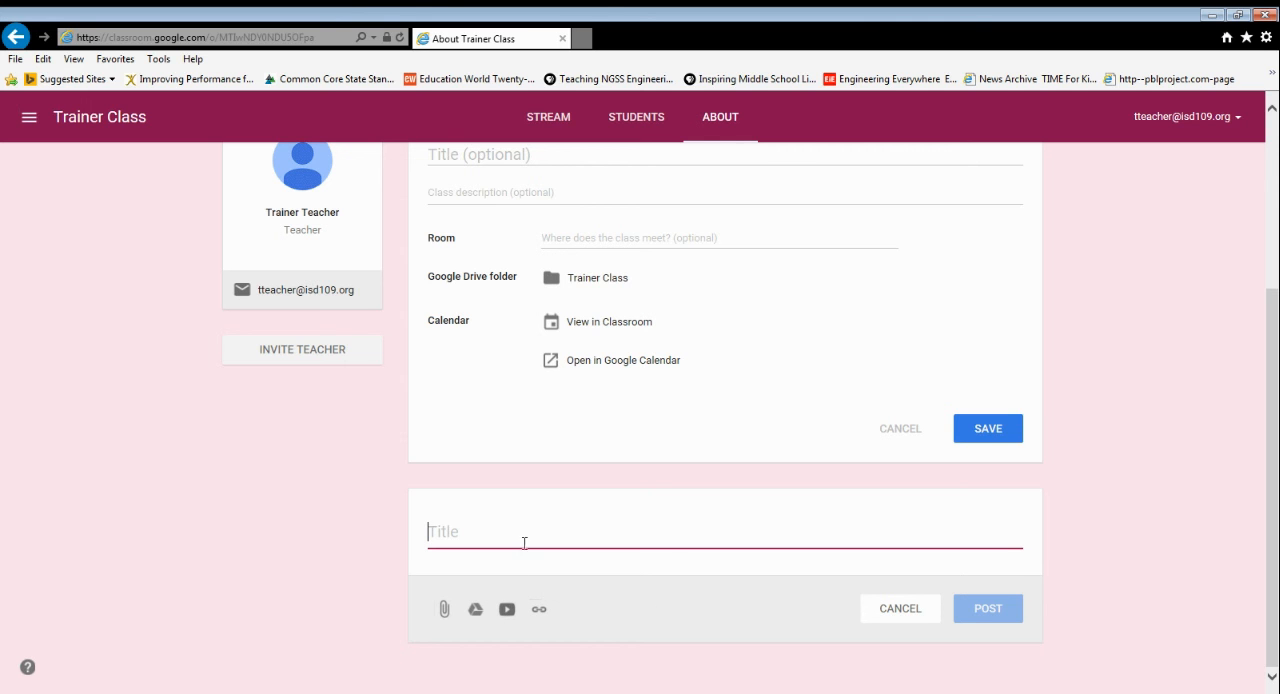
{"action": "scroll", "coordinate": [1188, 578], "scroll_direction": "up", "scroll_amount": 5}
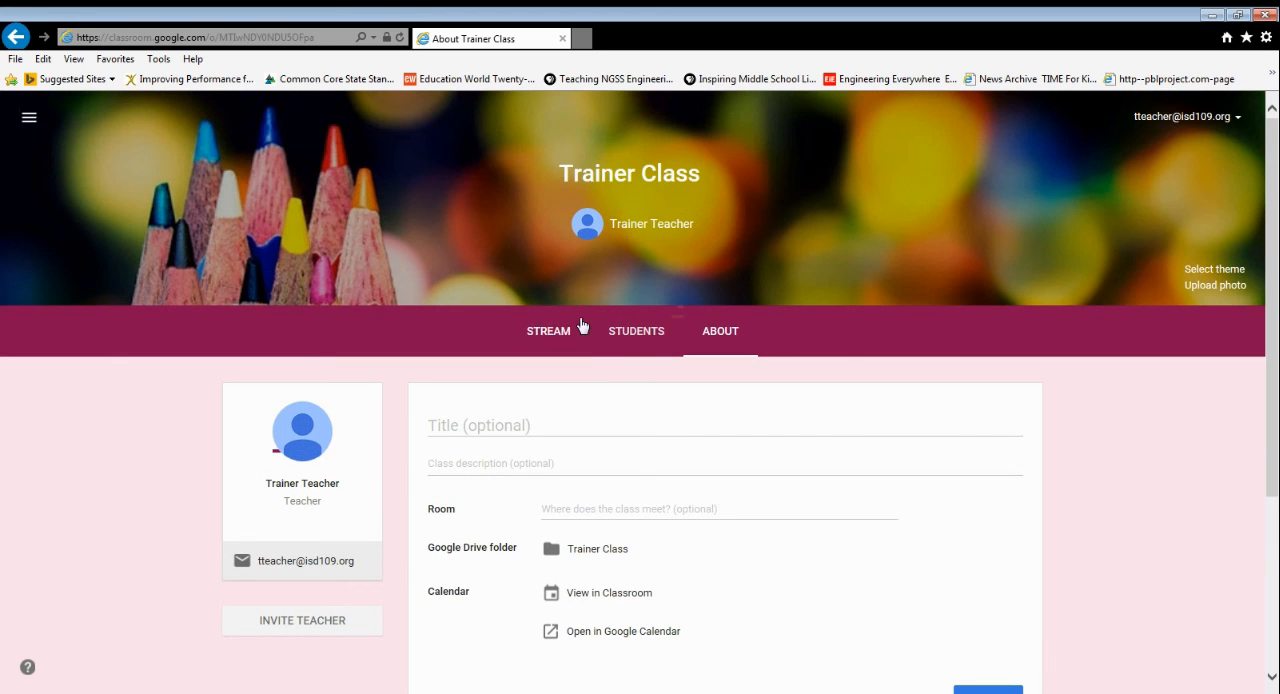
Return to the Trainer Class stream page by way of the Students page and look it over
{"action": "left_click", "coordinate": [646, 340]}
{"action": "left_click", "coordinate": [553, 336]}
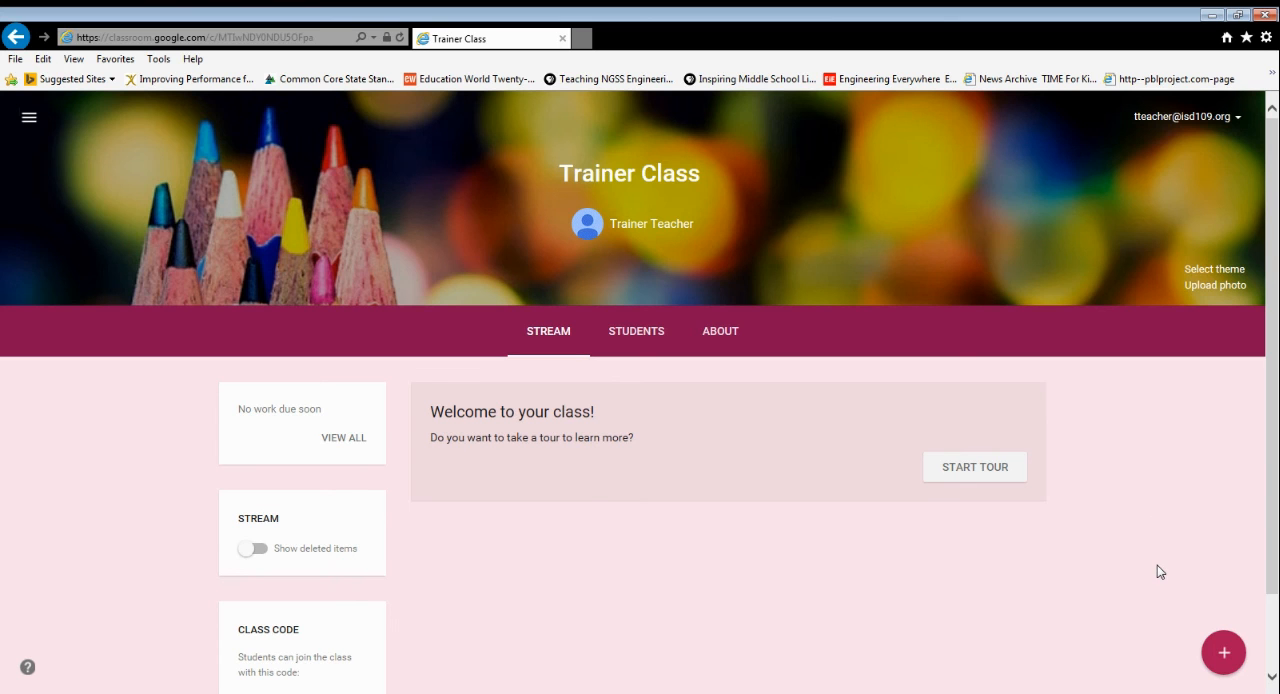
{"action": "scroll", "coordinate": [1109, 451], "scroll_direction": "down", "scroll_amount": 1}
{"action": "scroll", "coordinate": [1109, 451], "scroll_direction": "up", "scroll_amount": 1}
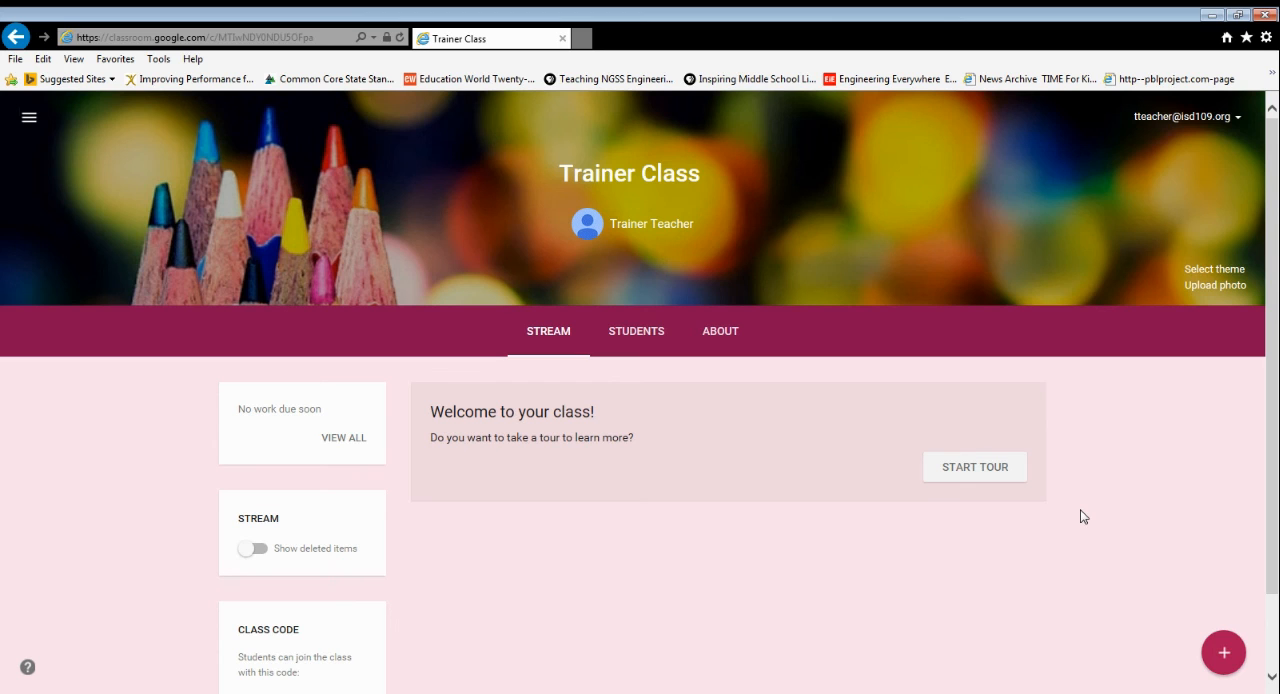